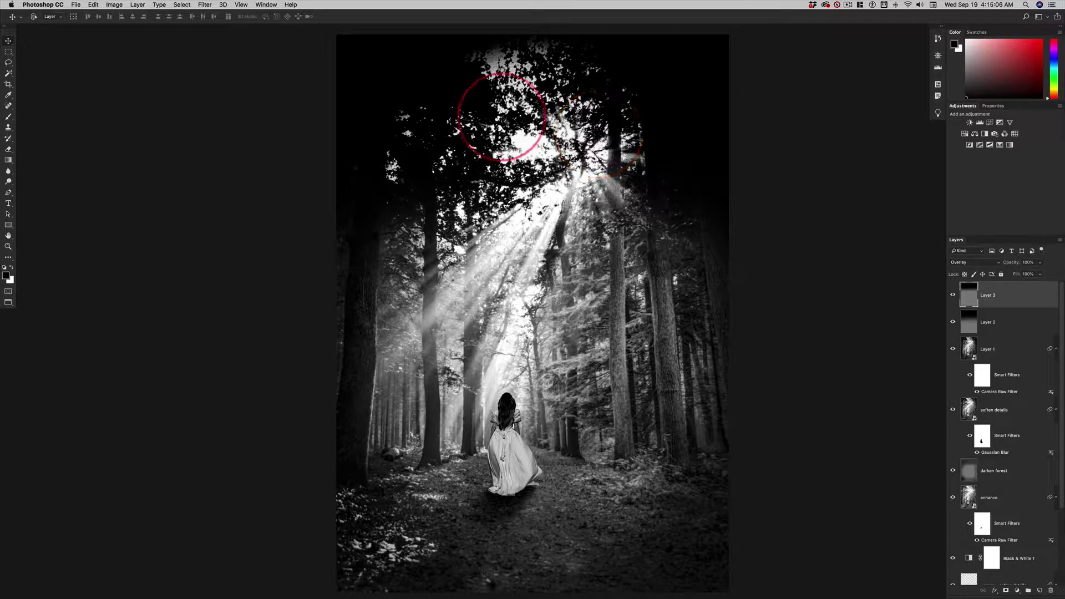
Step: Review Photoshop's Type preferences, accept with OK, and switch over to Illustrator
click(45, 4)
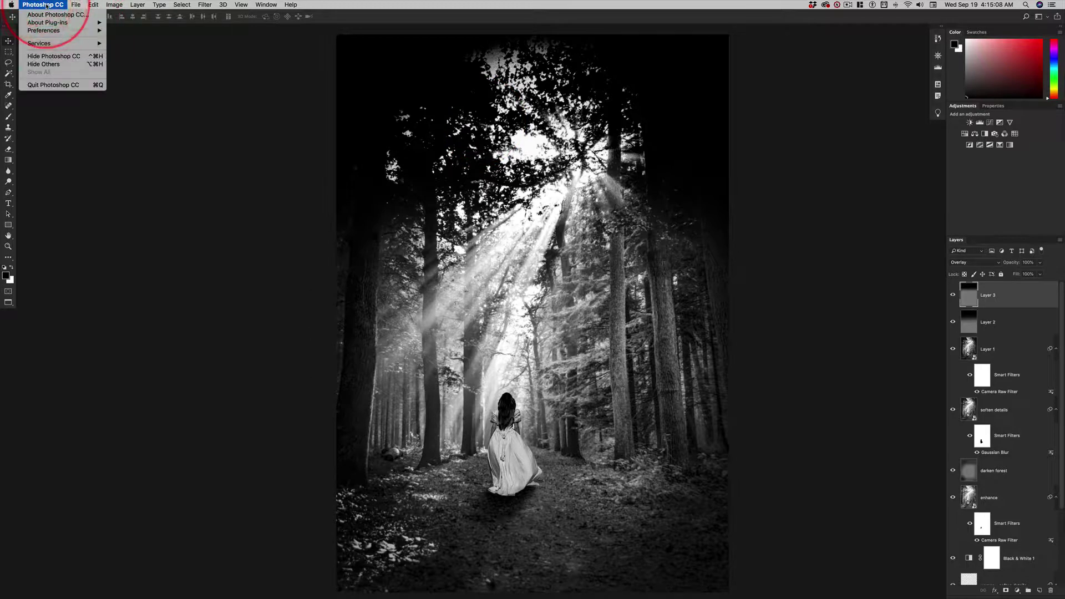
mouse_move(52, 31)
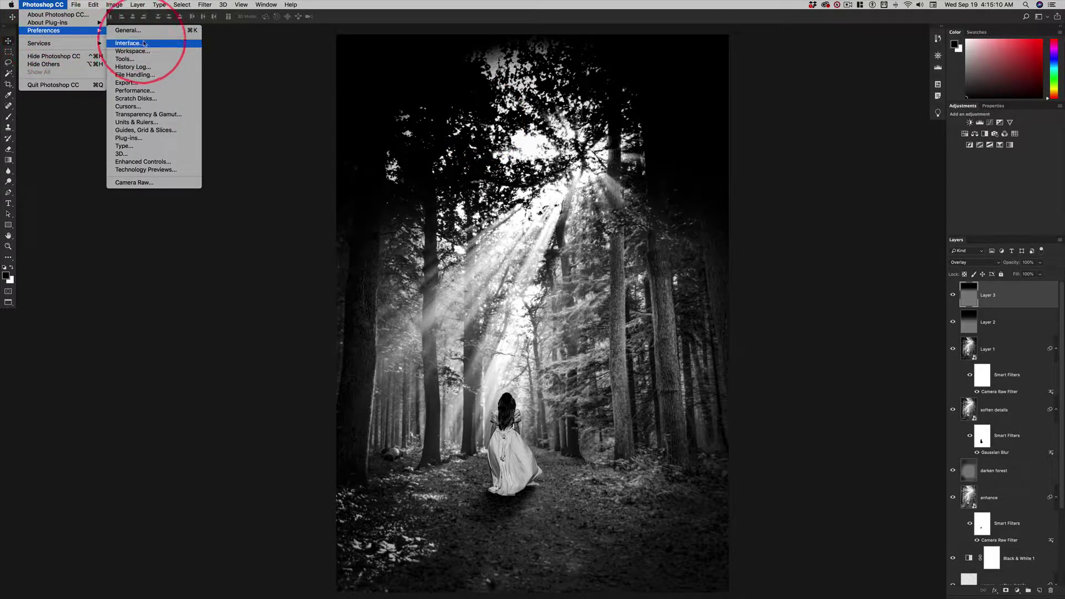
click(137, 146)
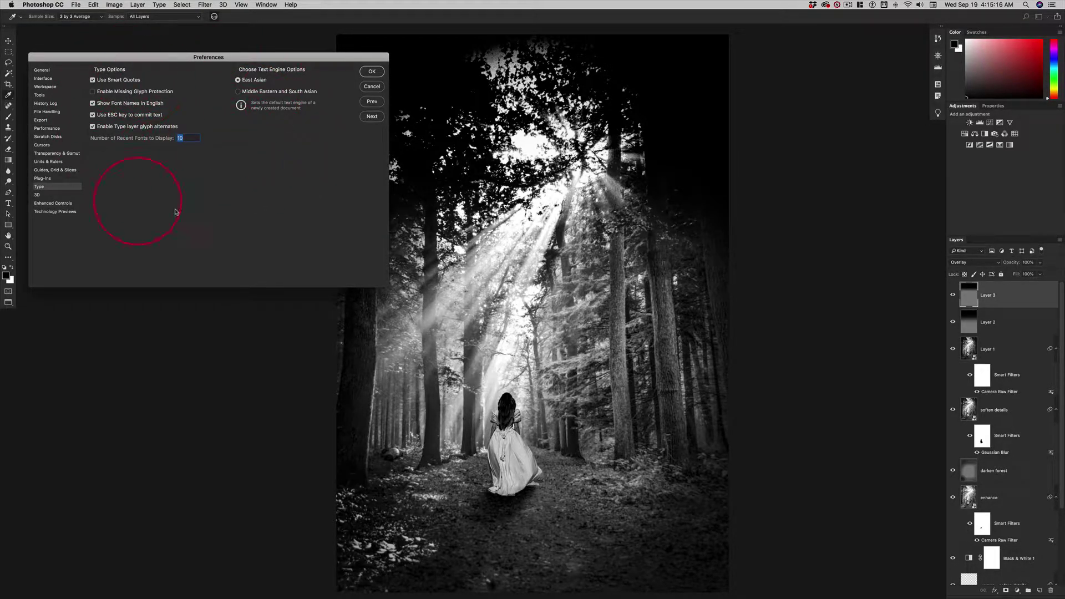
click(372, 71)
key(v)
key(super+Tab)
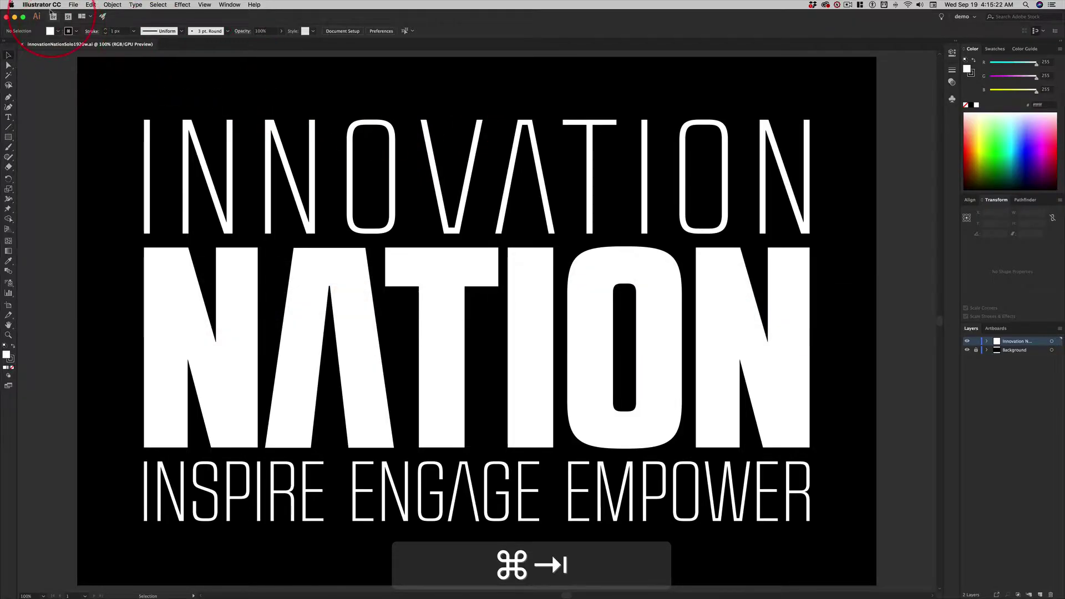
Step: Check Illustrator's Type preferences, cancel without changes, and return to Photoshop
click(58, 5)
mouse_move(56, 27)
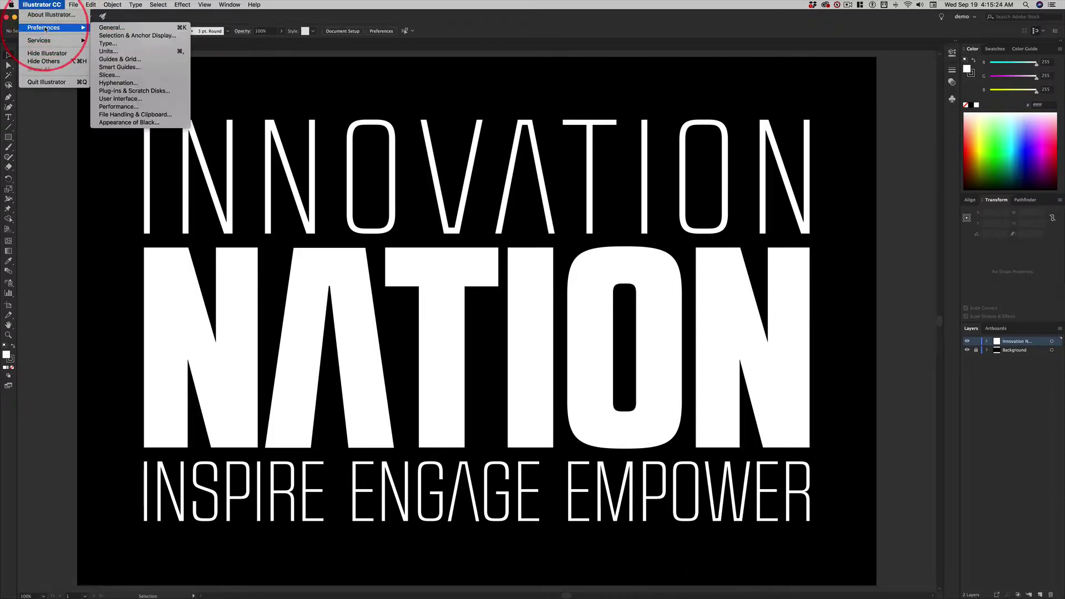
click(107, 43)
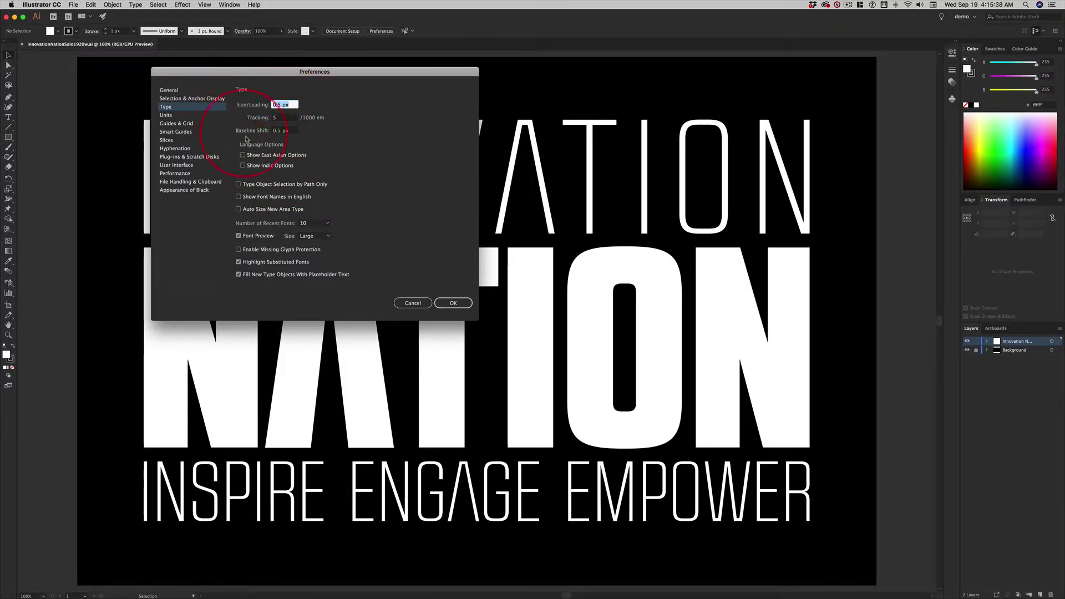
click(413, 302)
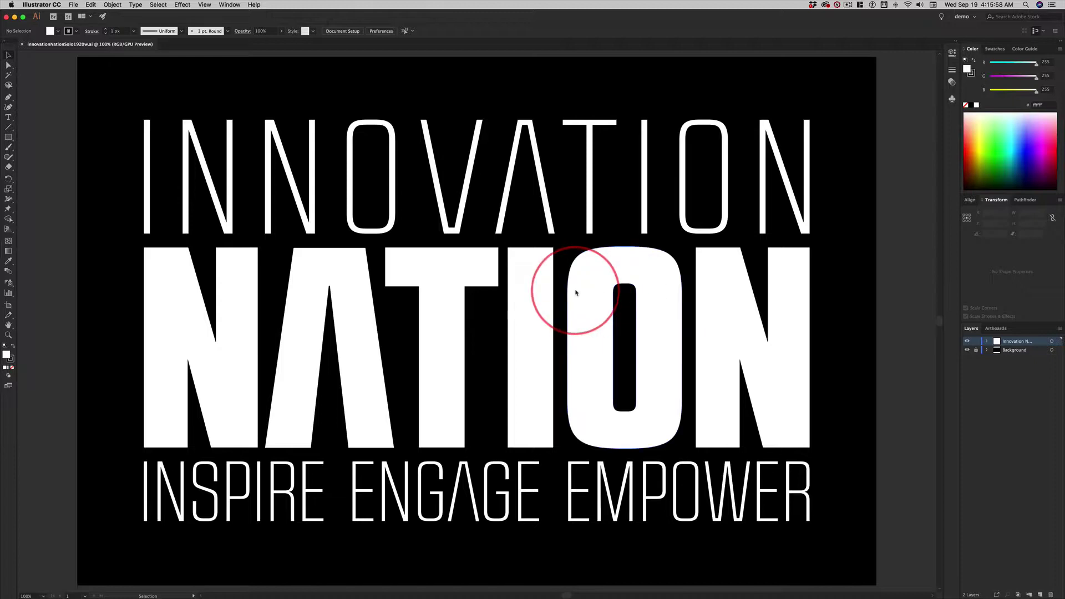
key(super+Tab)
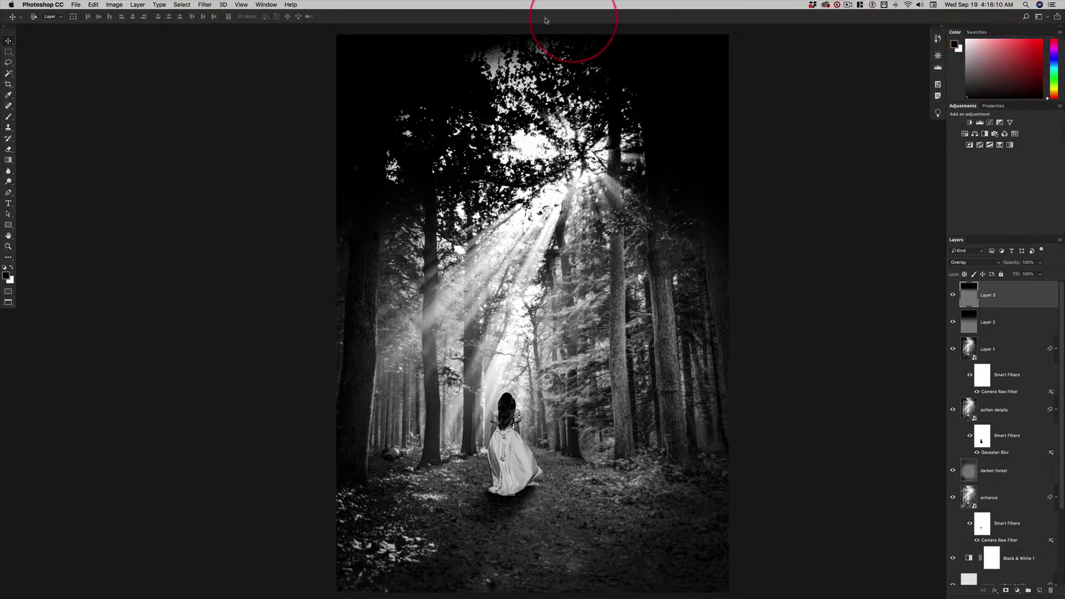
Step: Show the Character panel from the Window menu, pull it out on its own, and close Paragraph
click(269, 7)
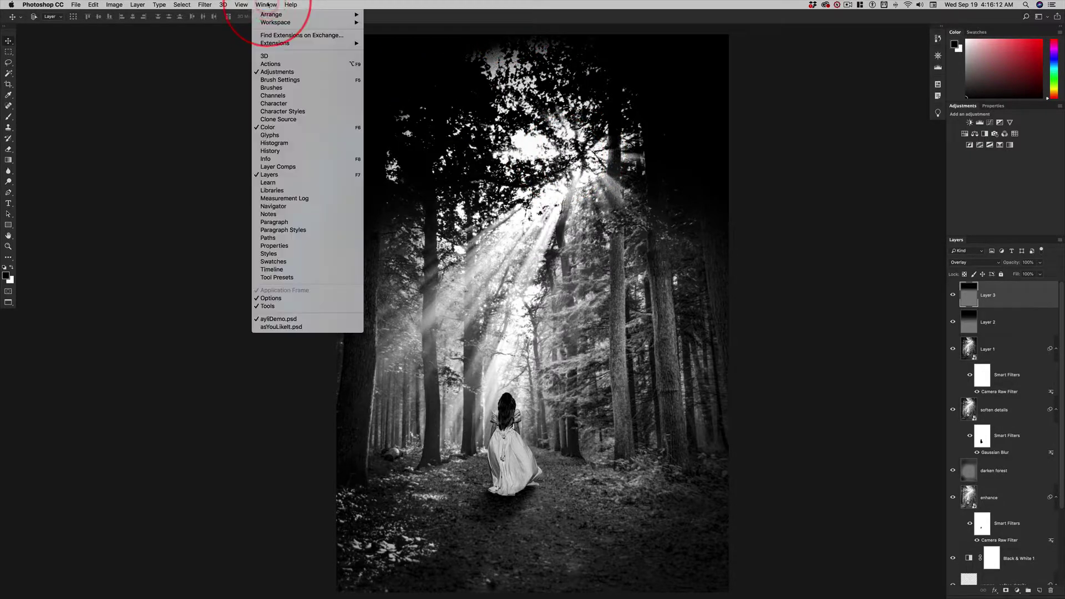
mouse_move(321, 24)
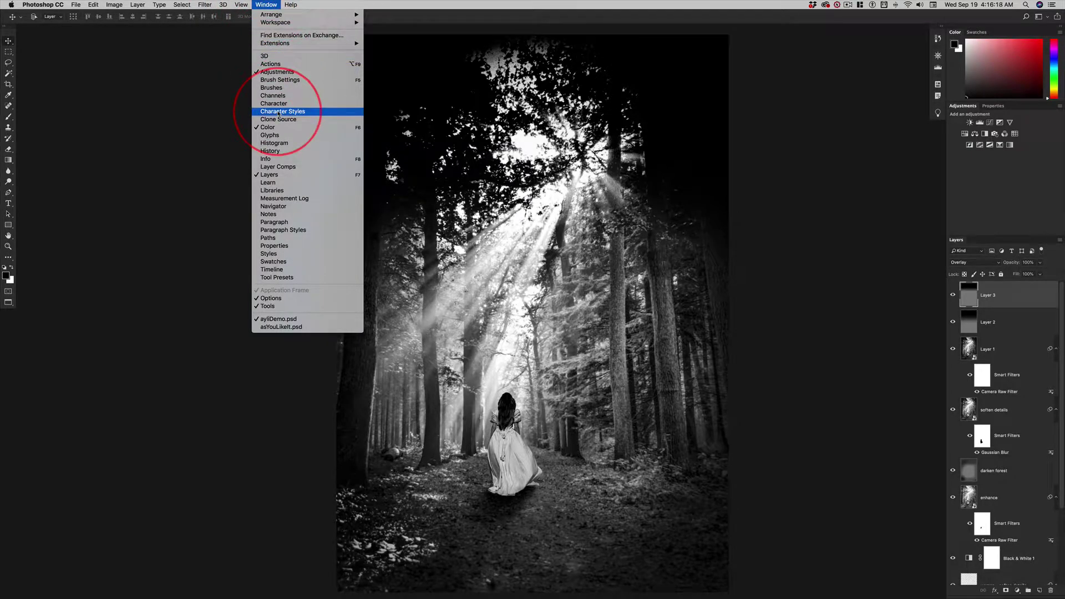
click(276, 105)
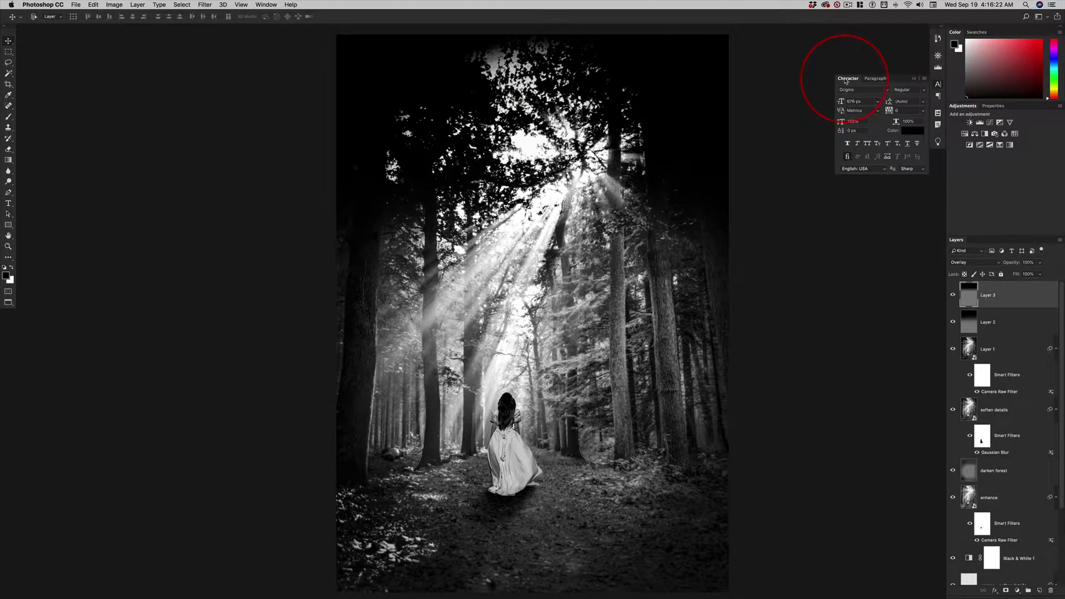
drag(873, 79, 433, 135)
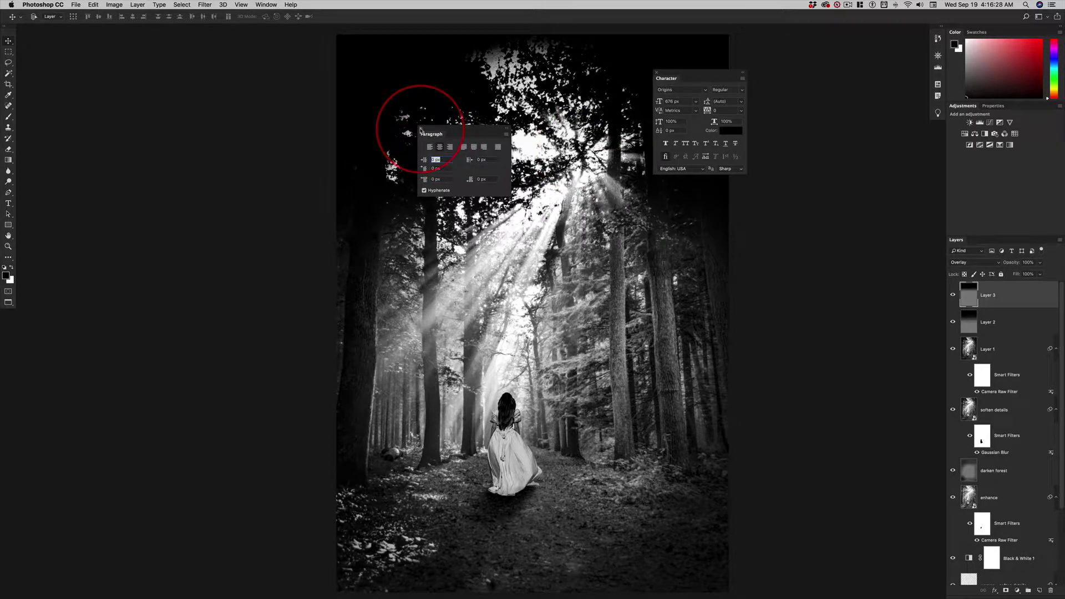
click(420, 128)
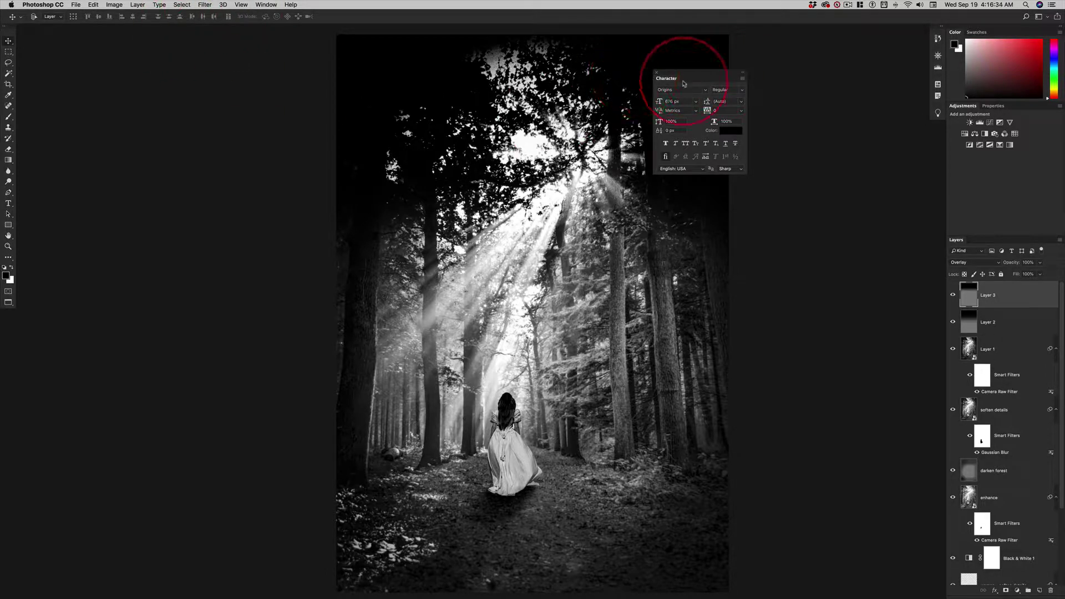
Step: Dock the Character panel on the right and reset it to Myriad Pro, 12 px
drag(683, 83, 939, 130)
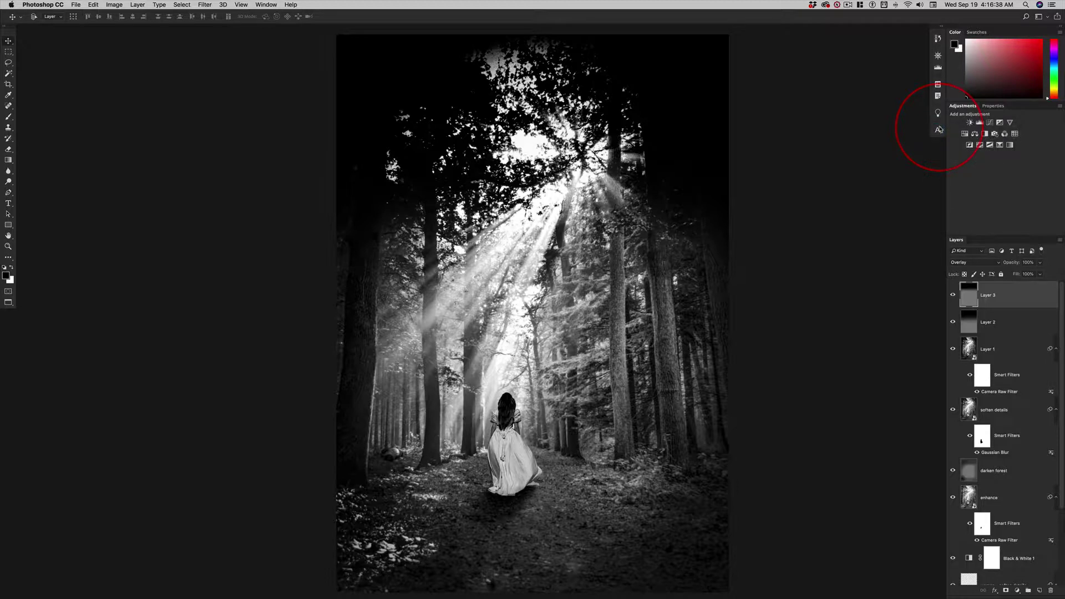
click(938, 131)
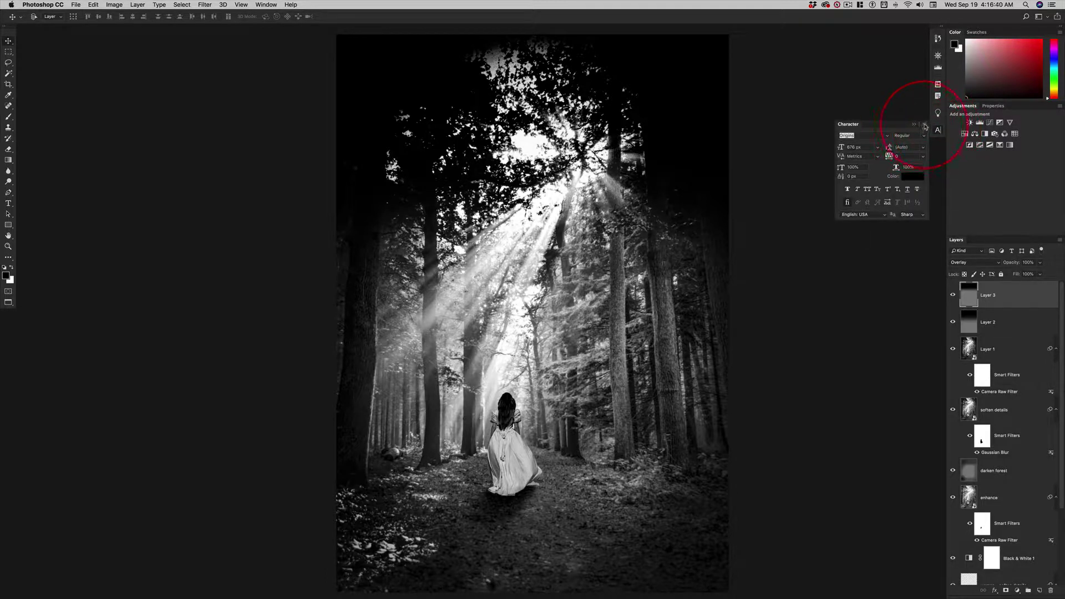
click(924, 125)
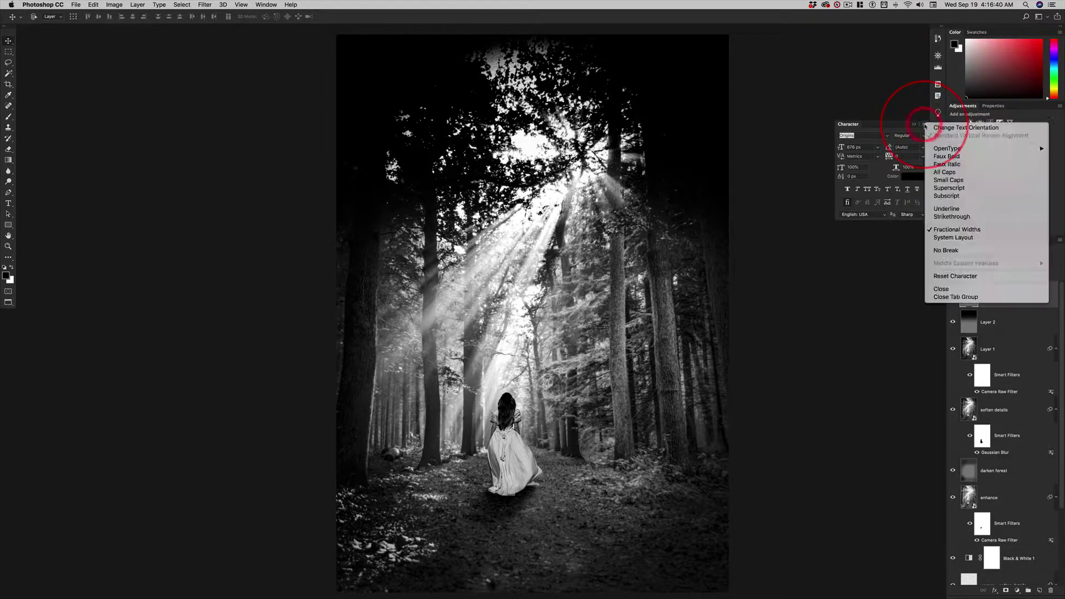
click(954, 276)
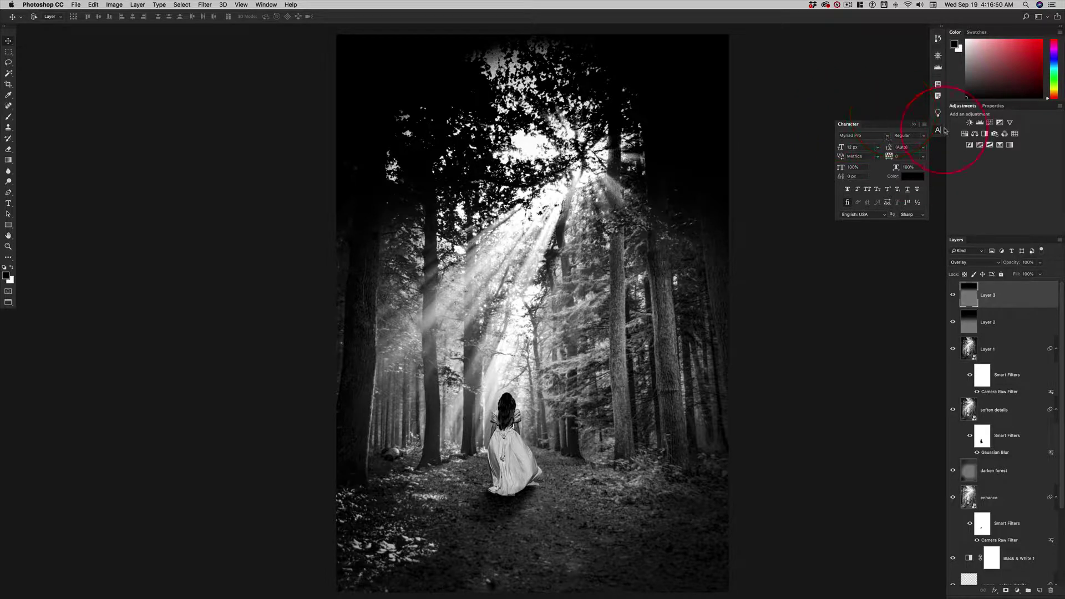
Step: Close the Character panel so the forest image and Layers panel are unobstructed
click(914, 125)
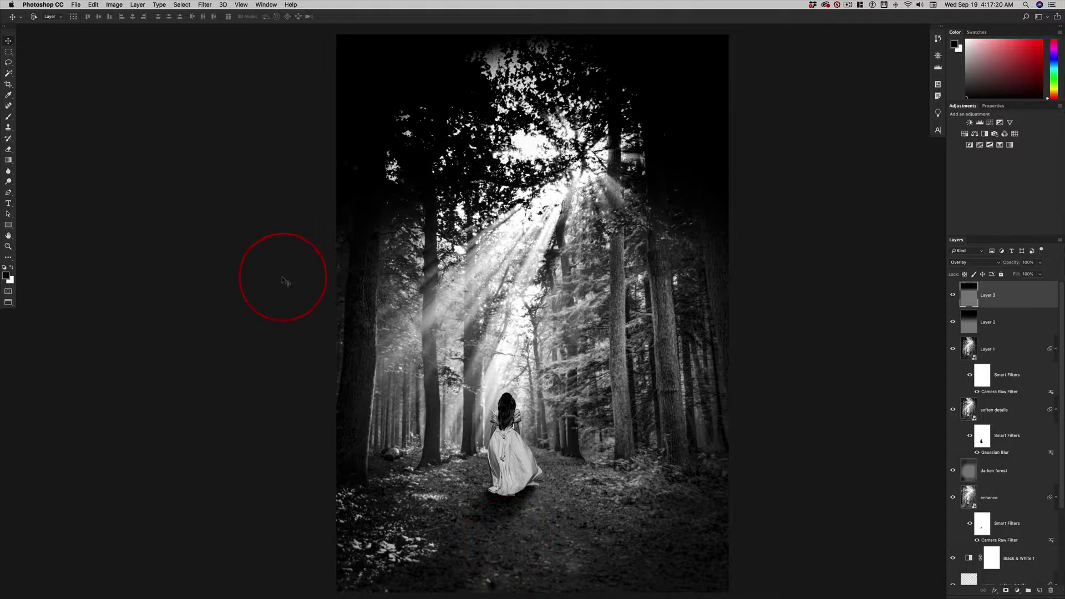
Step: Open the Type menu to add fonts from Typekit
click(161, 5)
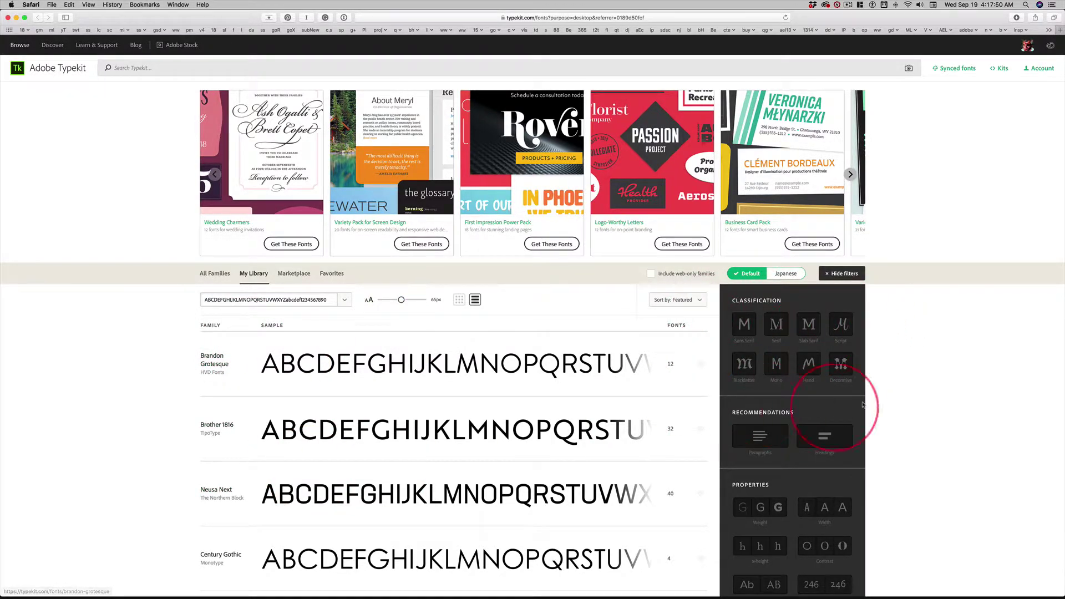
Step: Filter the Typekit library to the Script classification
click(841, 326)
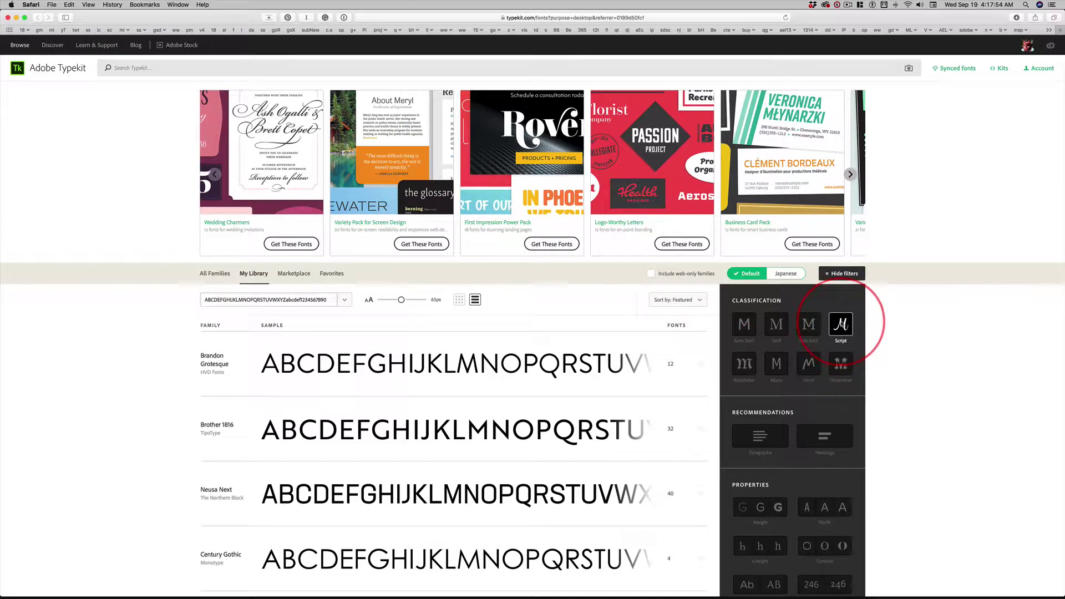
click(841, 325)
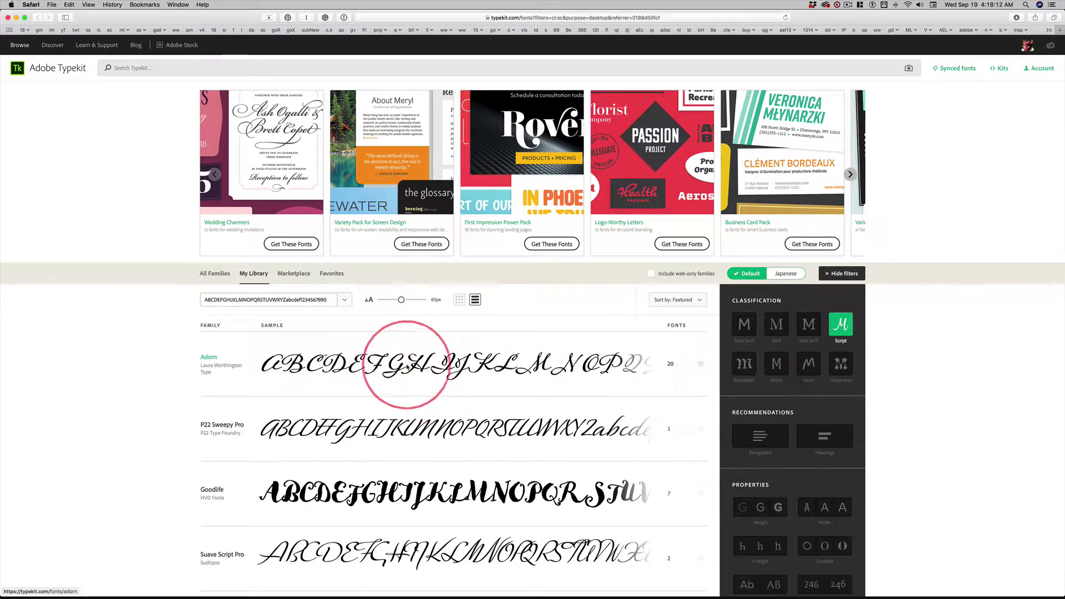
Step: Open the Adorn family page and scroll through its 20 fonts, including synced Adorn Condensed Sans
click(208, 358)
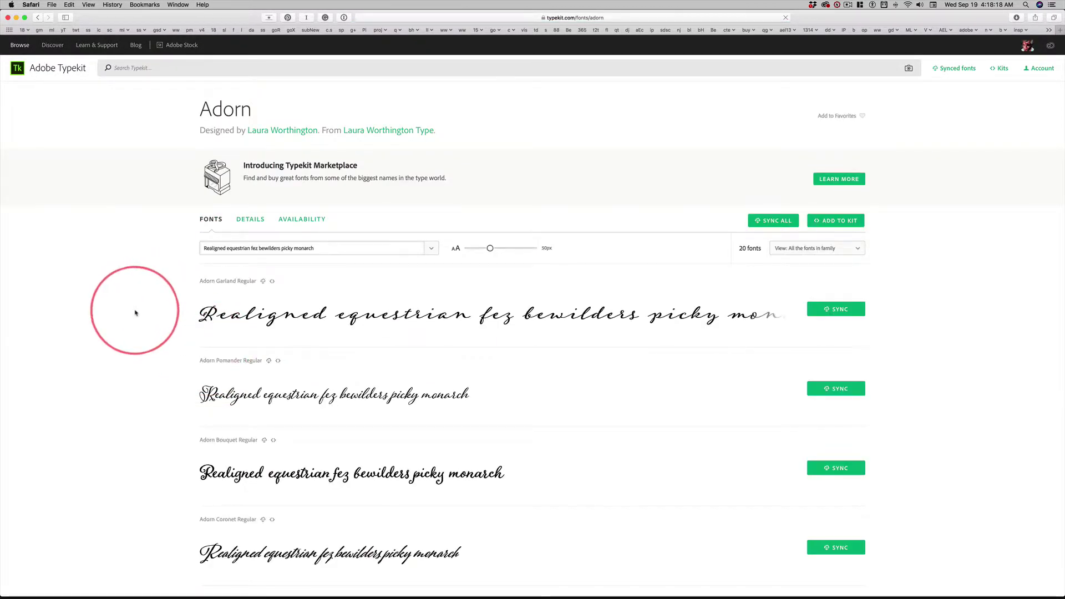
scroll(135, 313, down, 5)
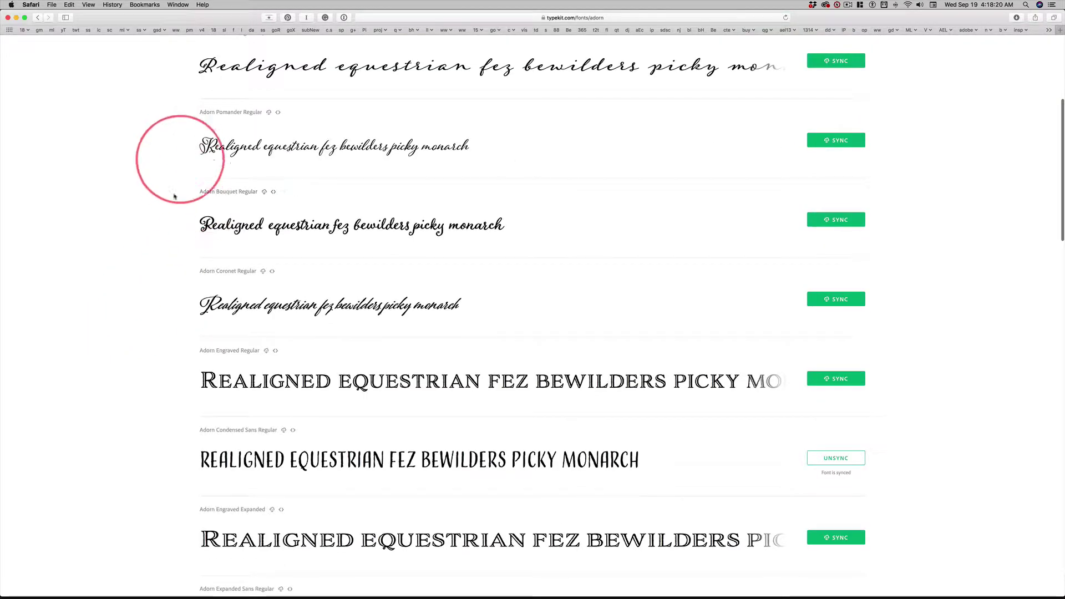
scroll(152, 349, down, 2)
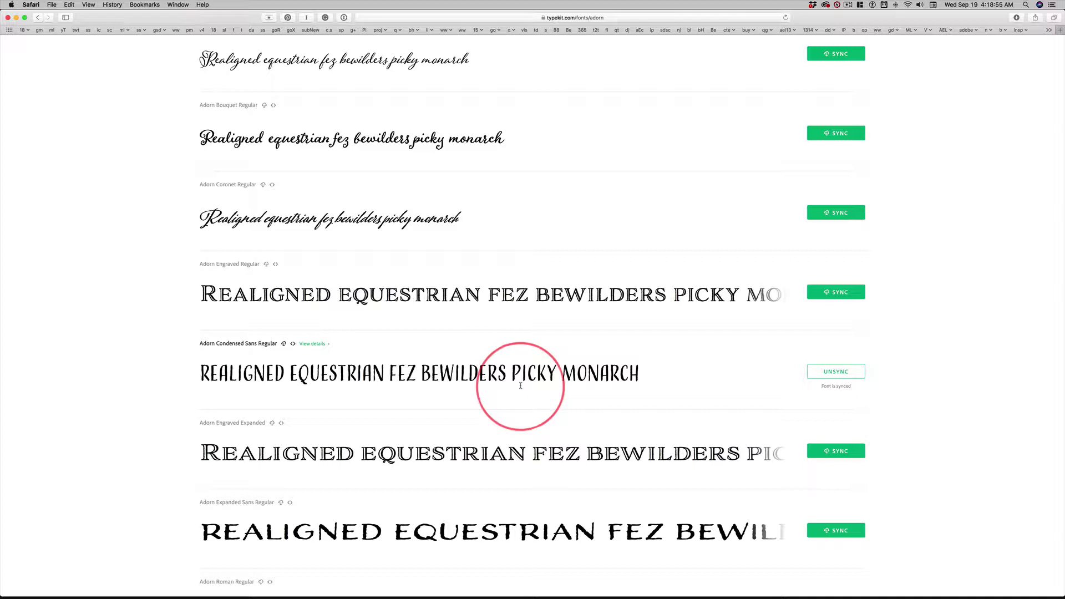
scroll(520, 385, up, 6)
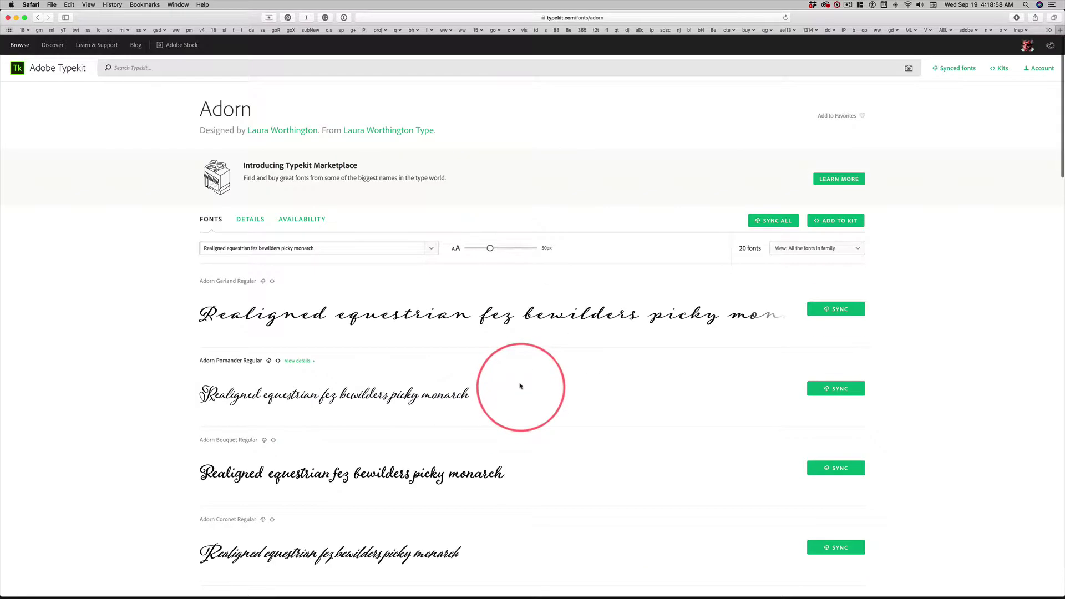
click(160, 65)
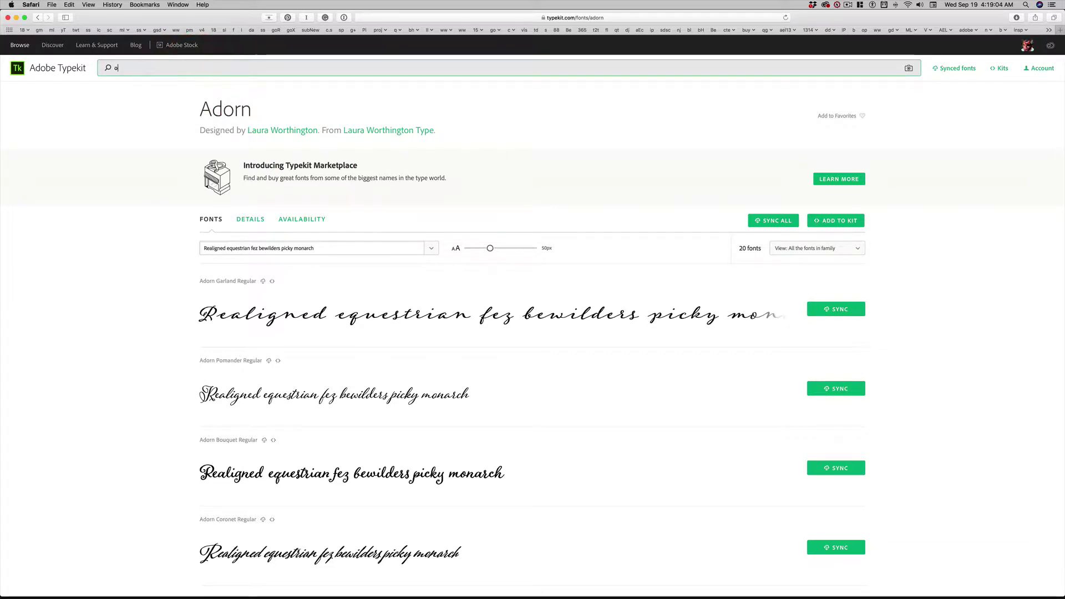
Step: Search for 'origins', open the Origins family, and preview 'As You Like It' at 120px
text(origins)
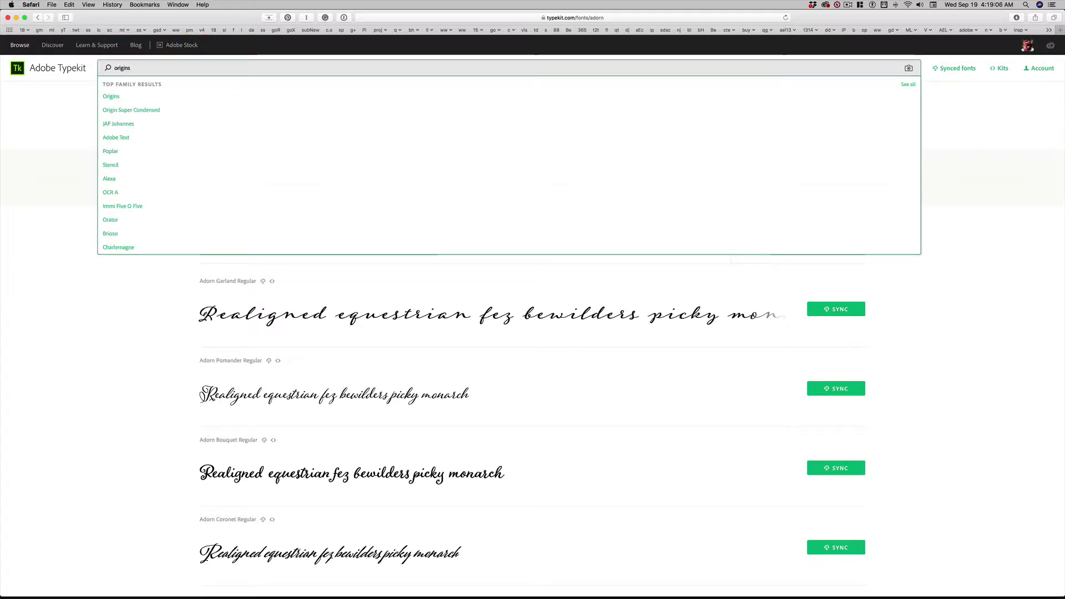
click(210, 96)
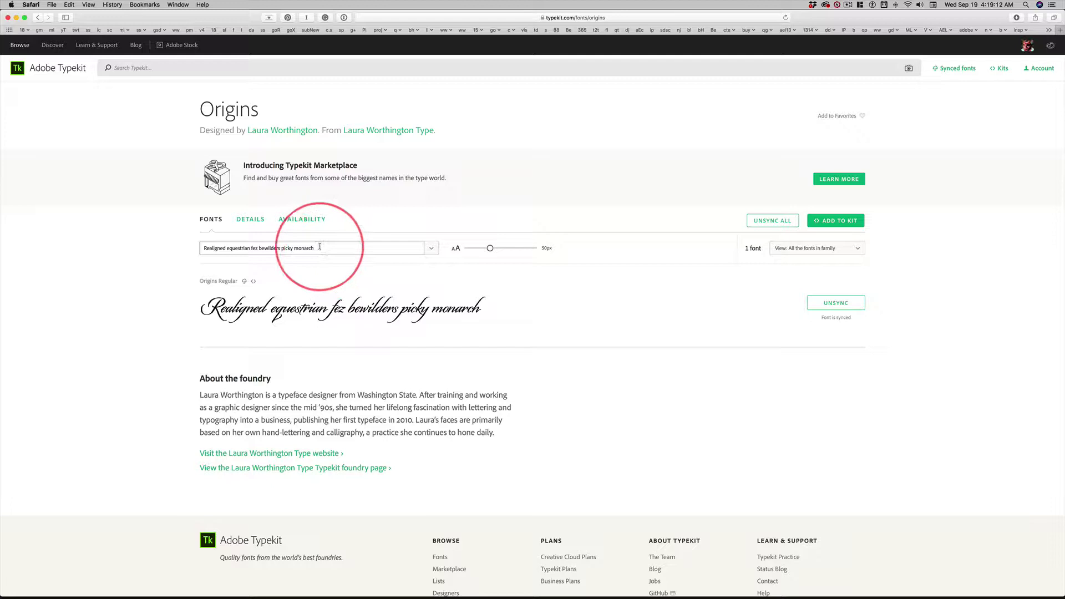
drag(319, 249, 195, 247)
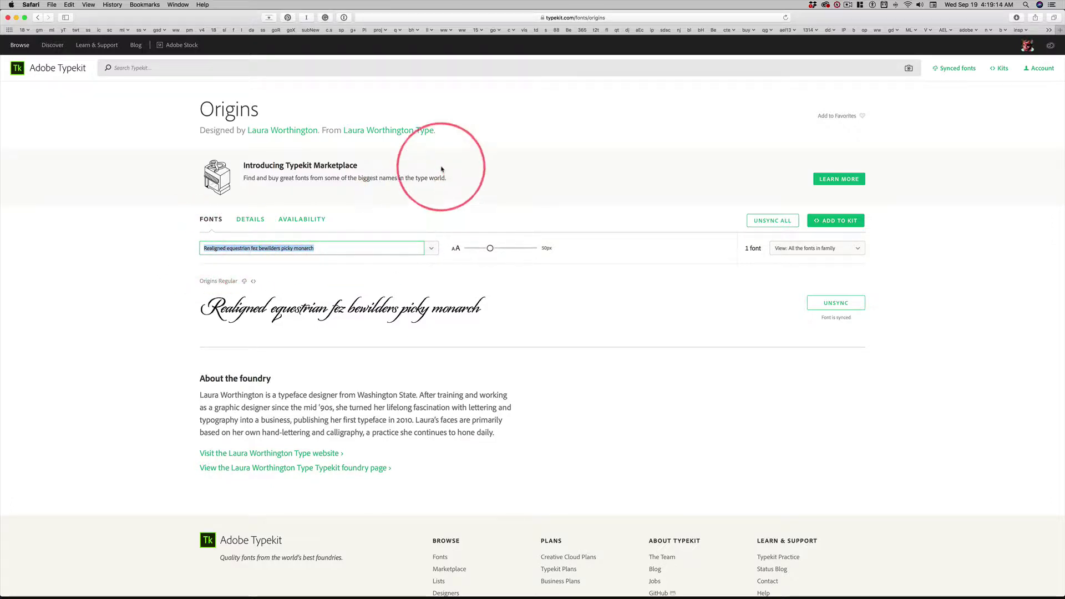
text(As Yo)
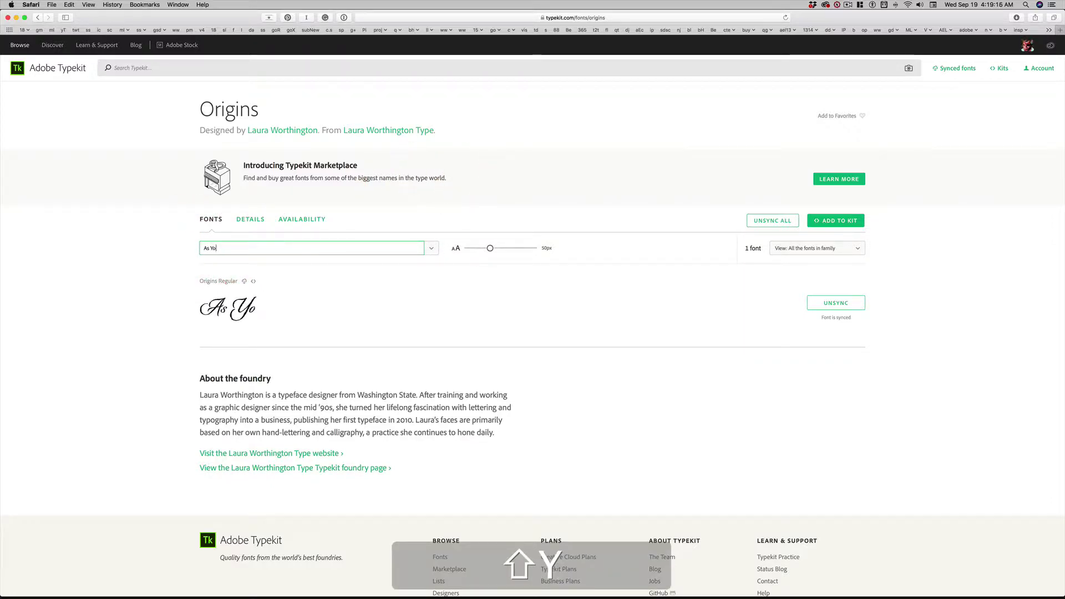
text(u Like I)
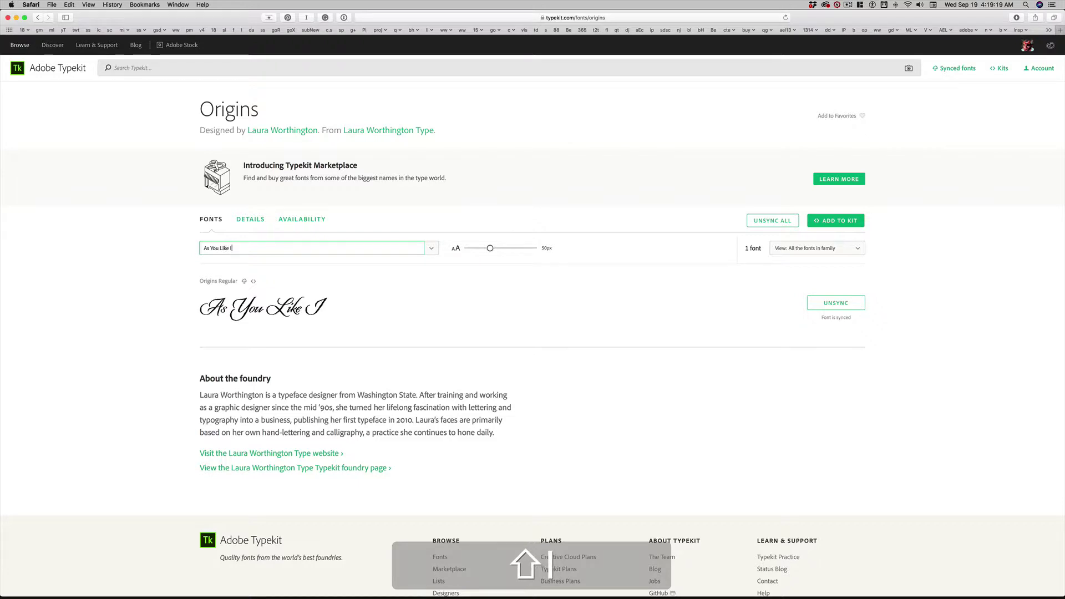
text(t)
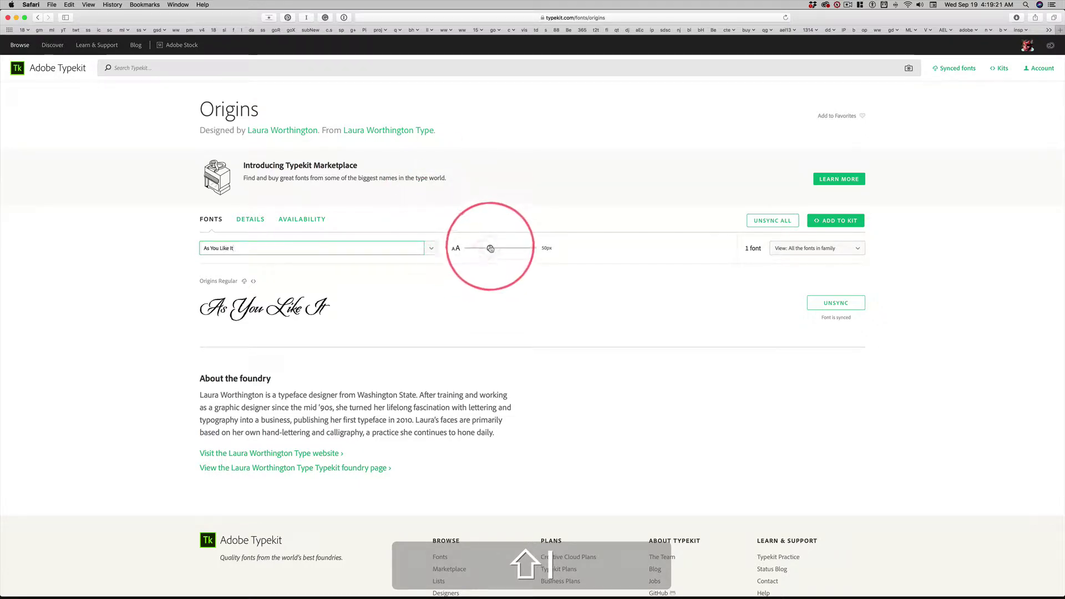
drag(489, 248, 601, 250)
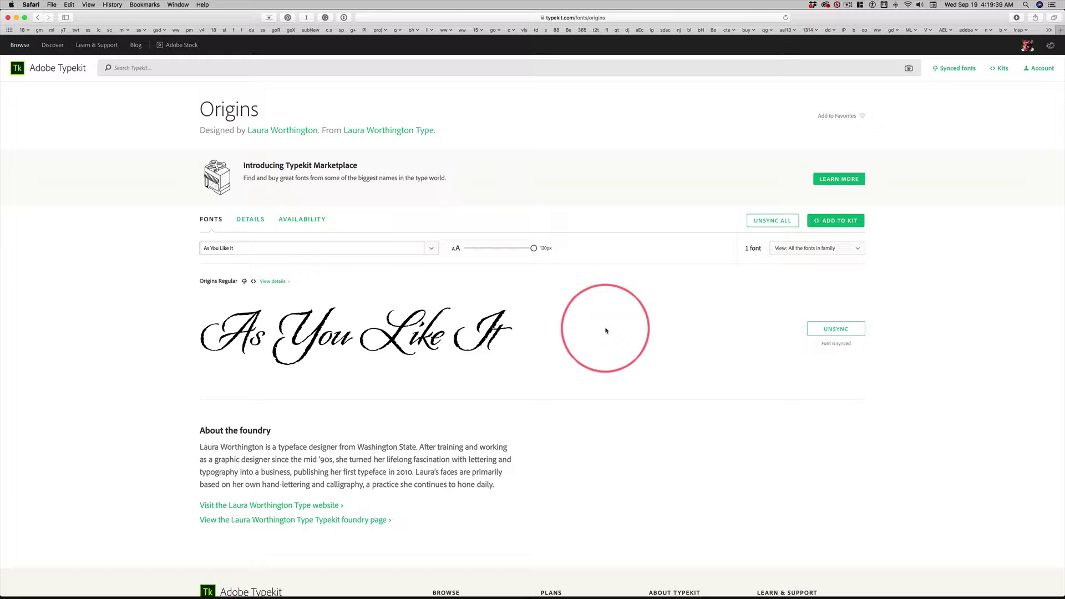
Step: Return to Photoshop and select the Type tool, set to Myriad Pro Regular 12 px
key(super+Tab)
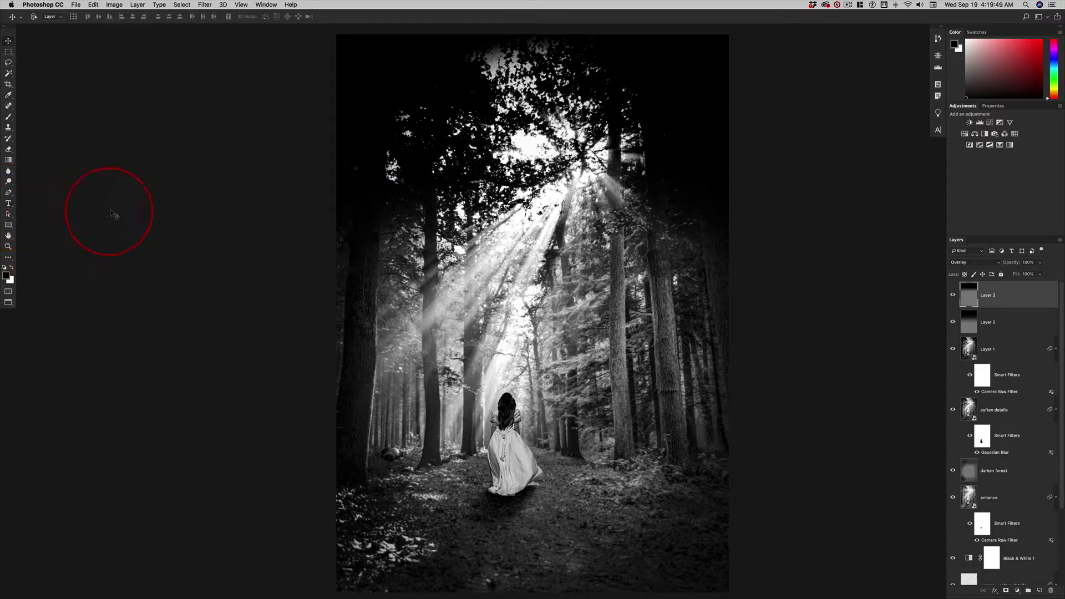
key(t)
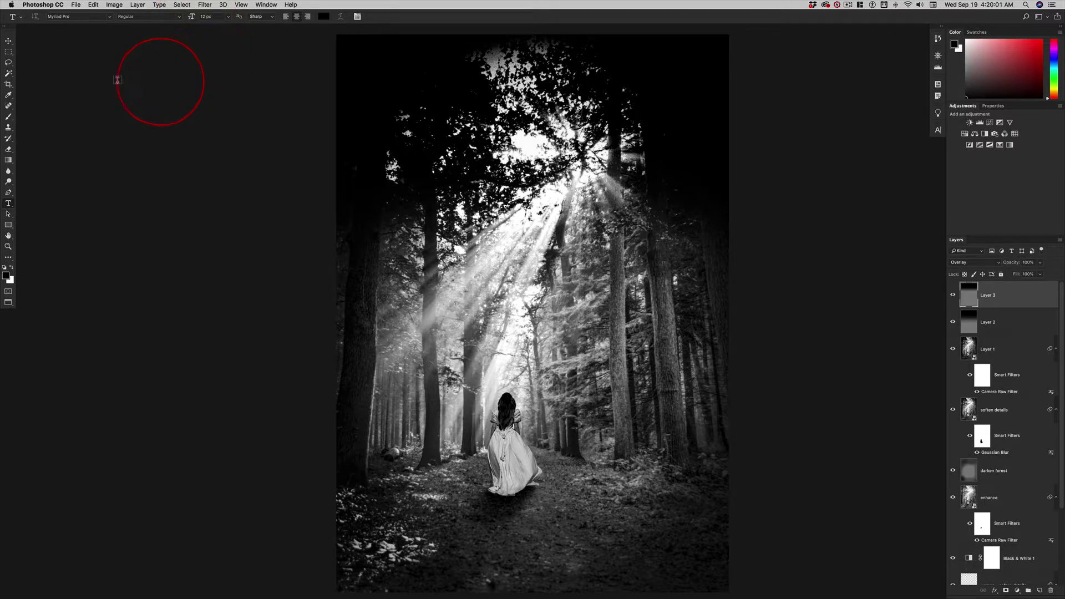
click(32, 4)
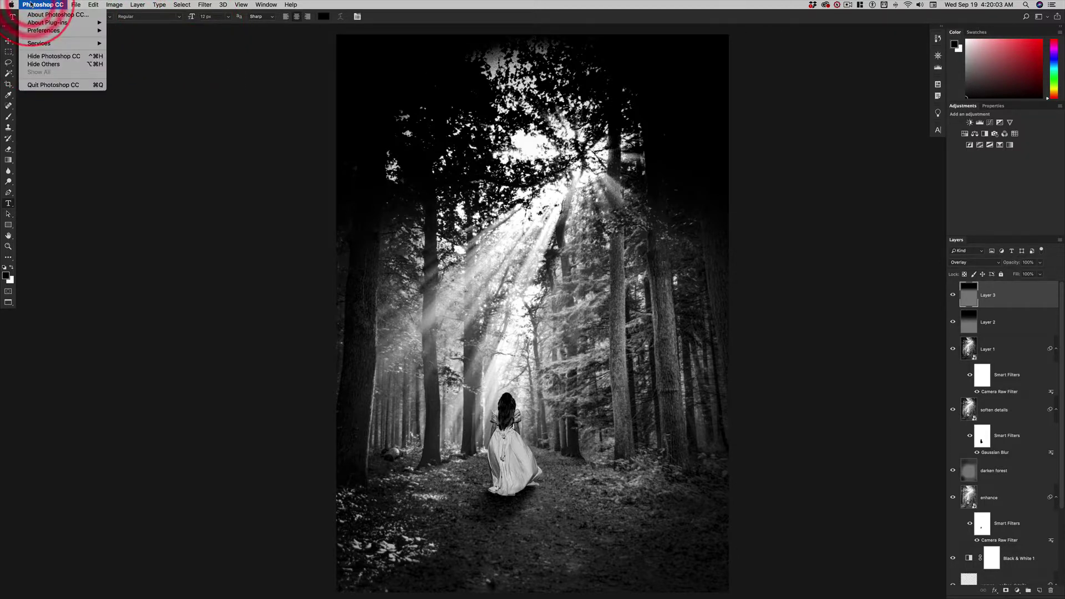
mouse_move(43, 33)
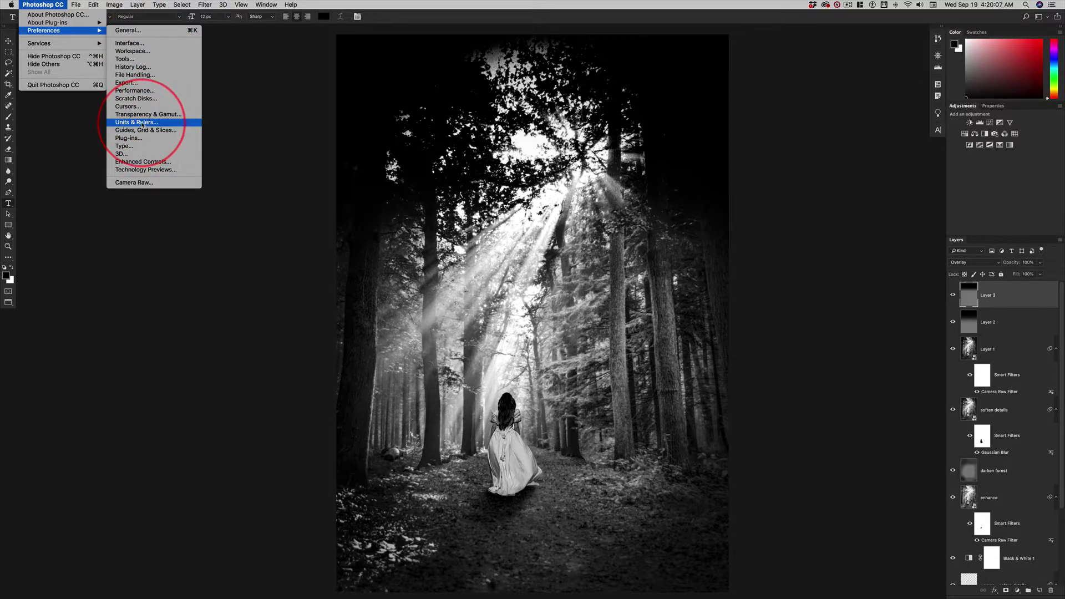
click(44, 5)
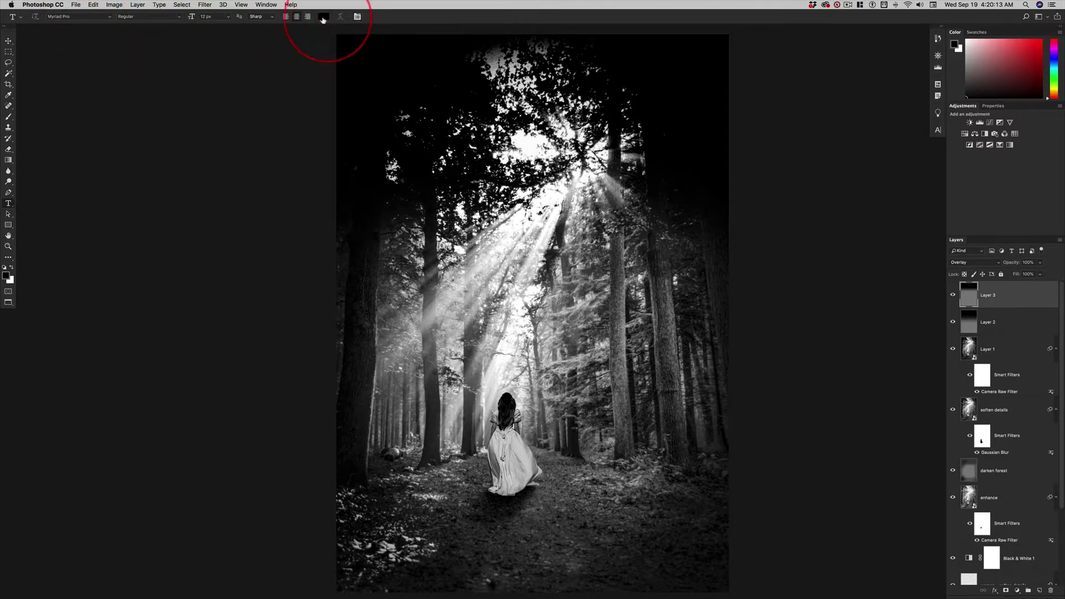
Step: Set the type options to white text sampled from the sky, 200 px, Origins Regular
click(321, 17)
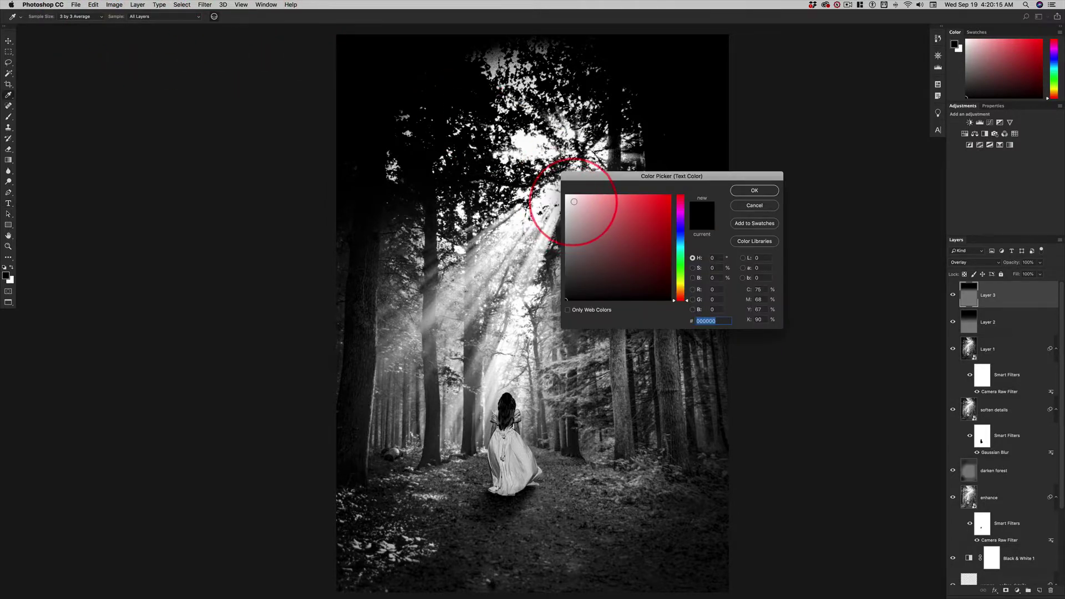
click(549, 183)
click(754, 190)
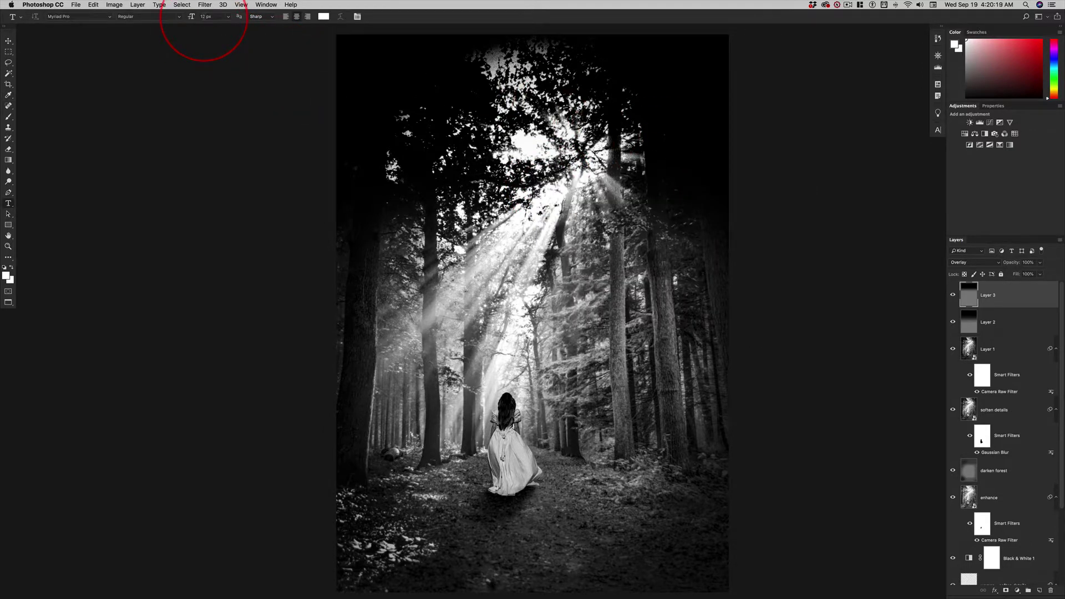
click(203, 17)
text(ori)
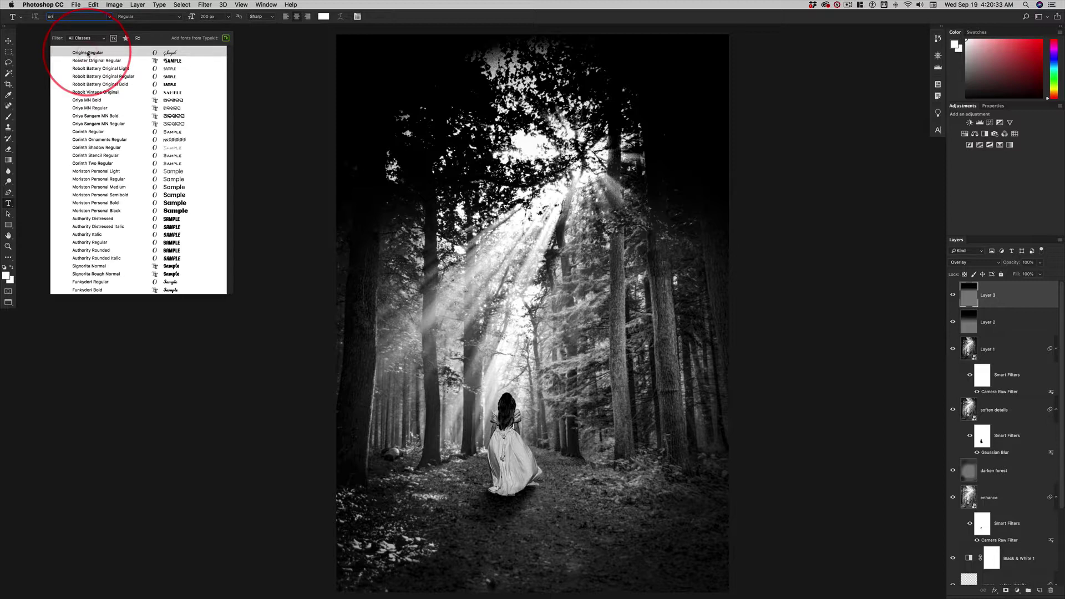
click(87, 54)
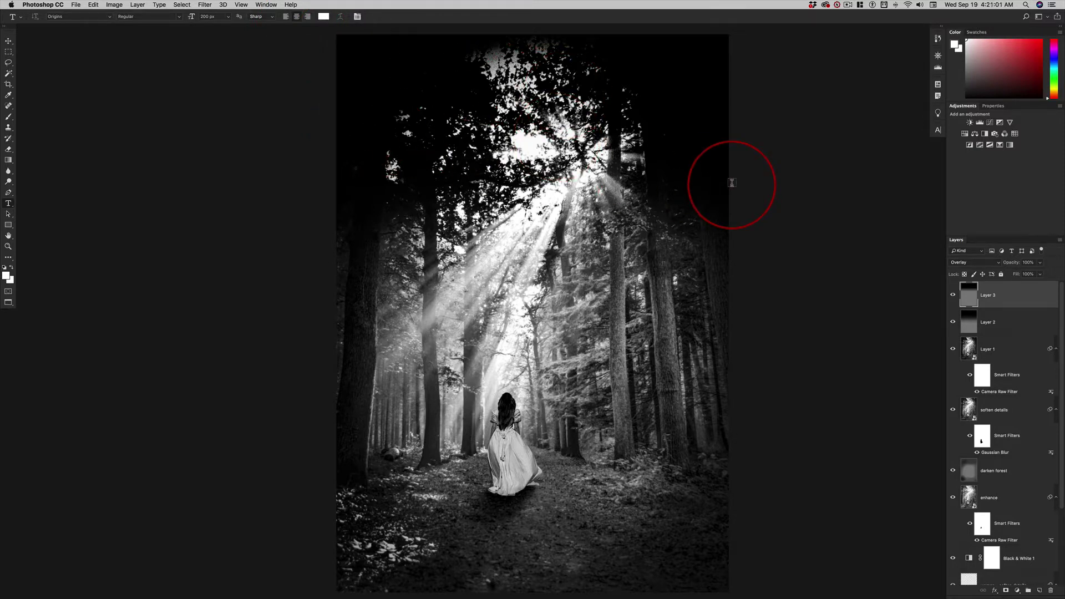
Step: Add centre-aligned 'As You Like It' text in the treetops near the top
click(296, 17)
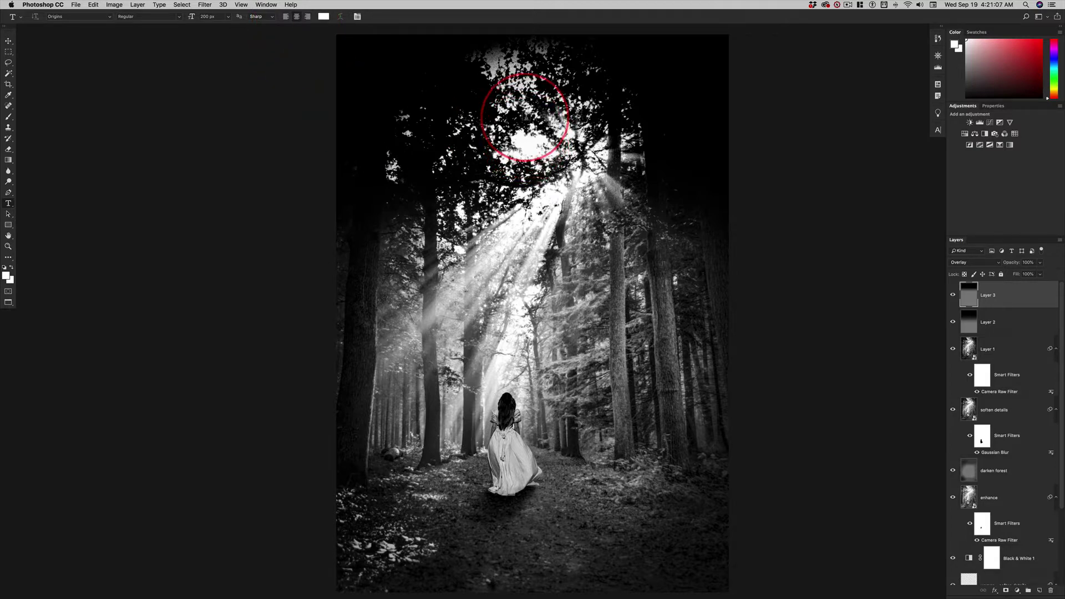
click(524, 116)
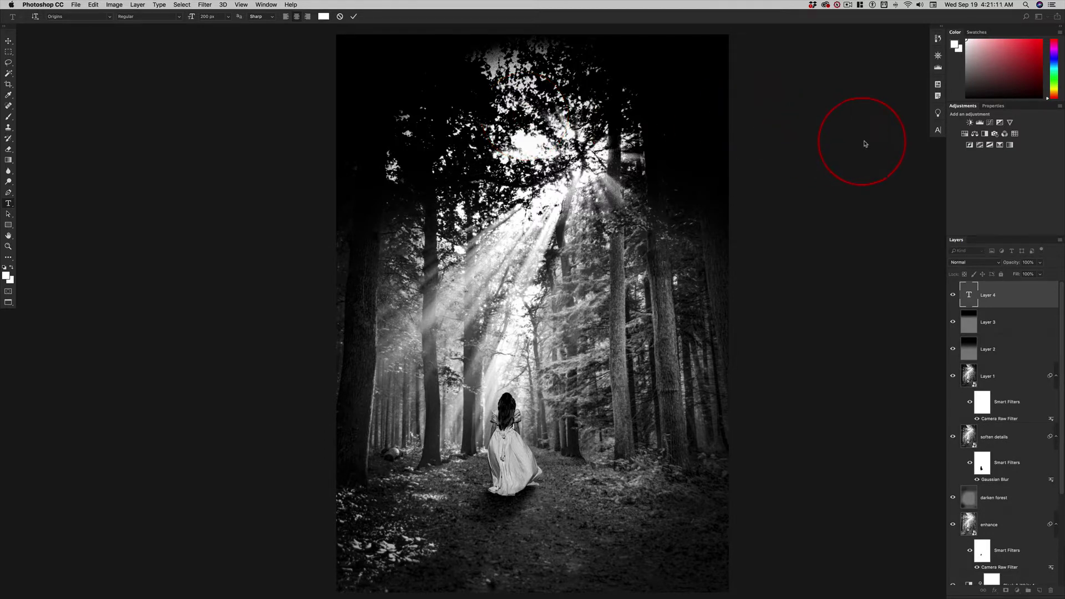
text(A)
text(&Y)
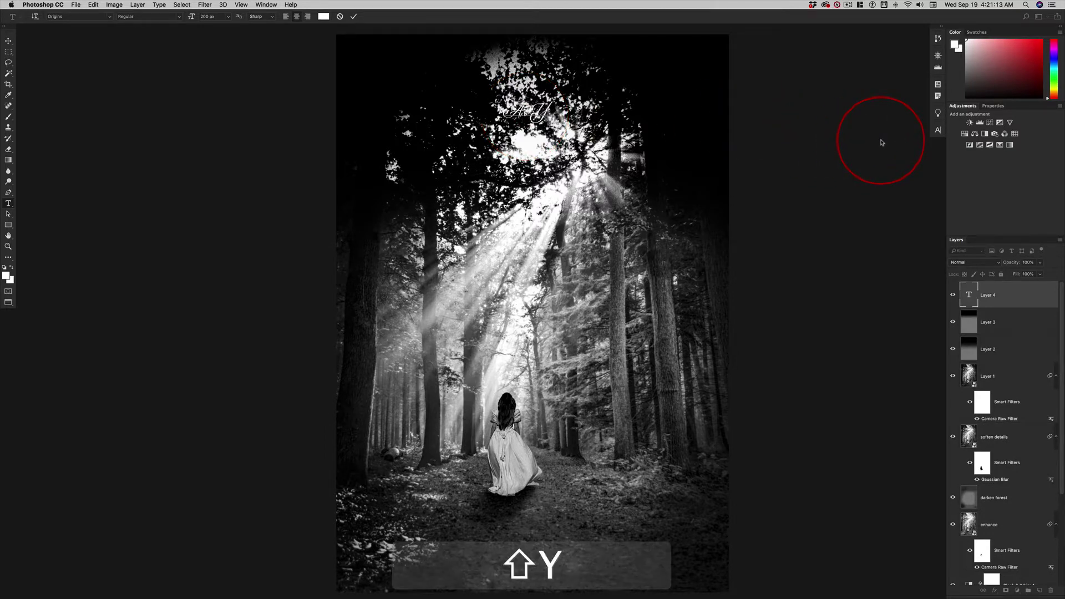
text(ou Like)
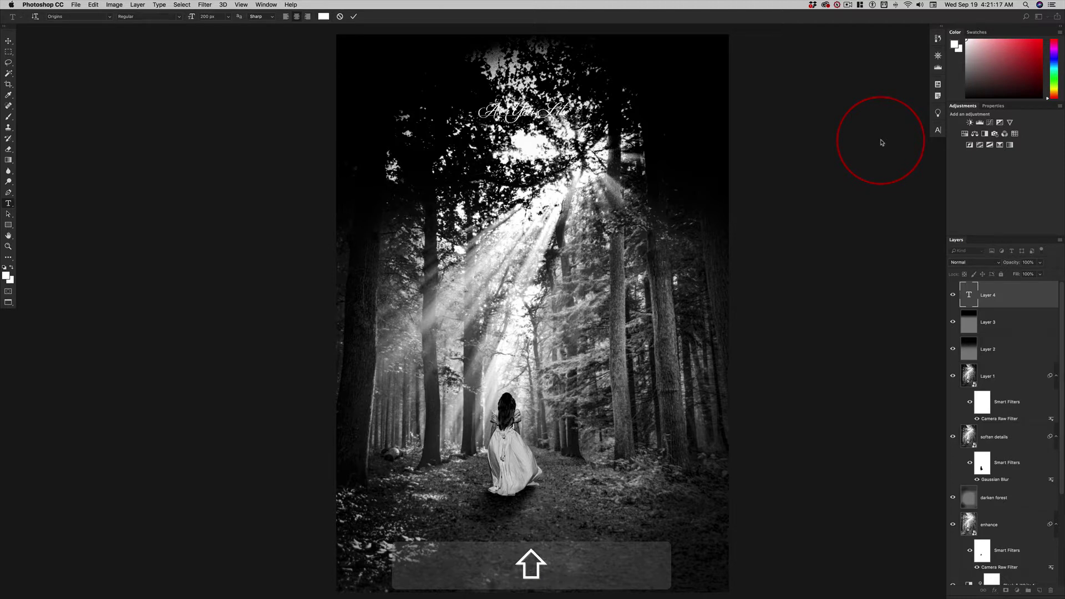
text( It)
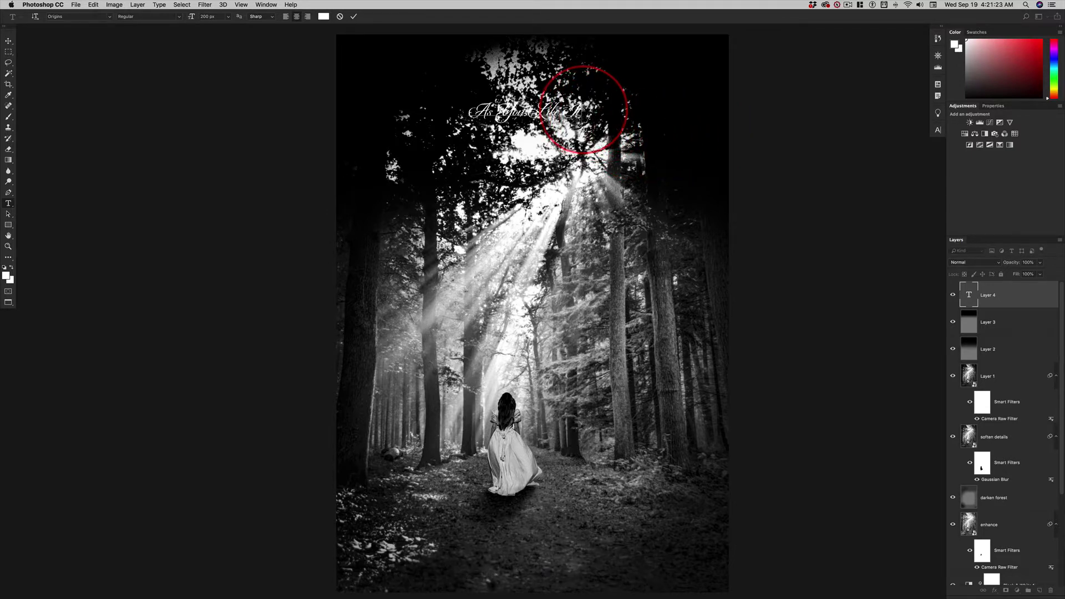
Step: Enlarge the whole 'As You Like It' title to about 373 px and commit it
drag(582, 110, 461, 94)
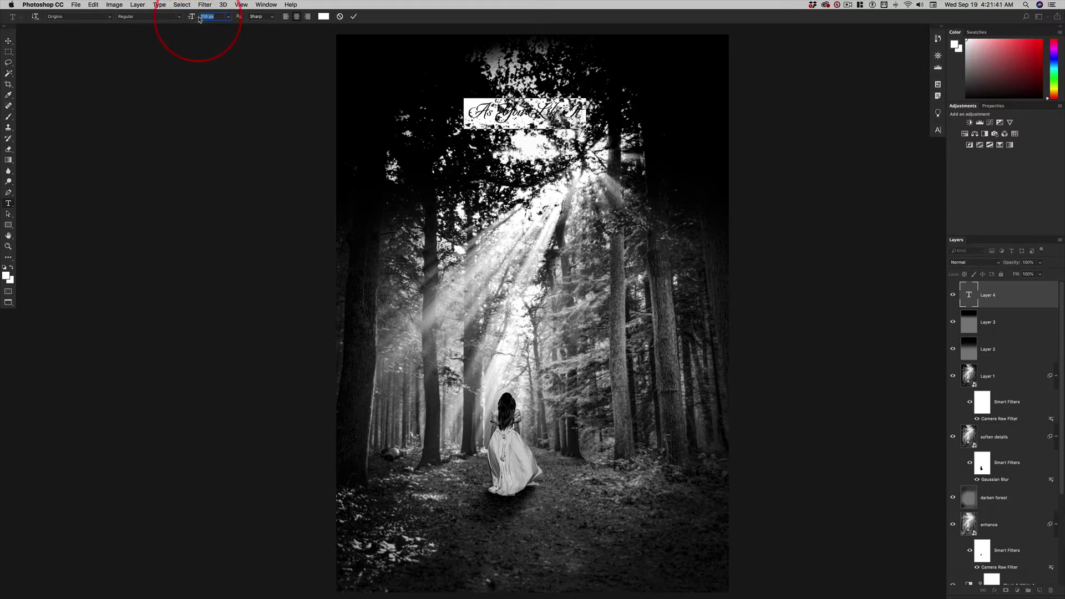
drag(200, 20, 349, 24)
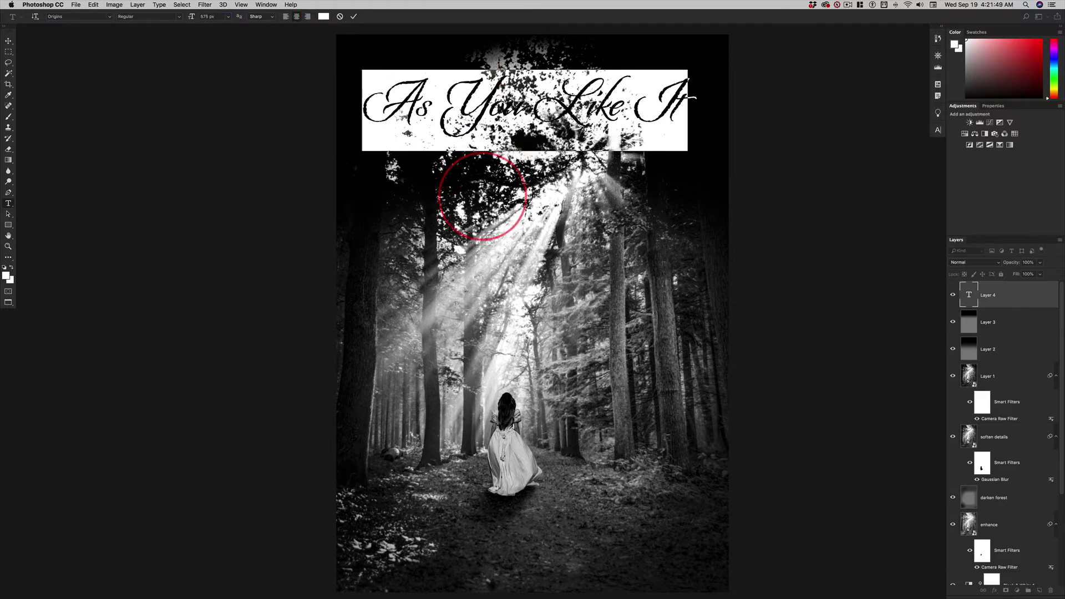
click(9, 41)
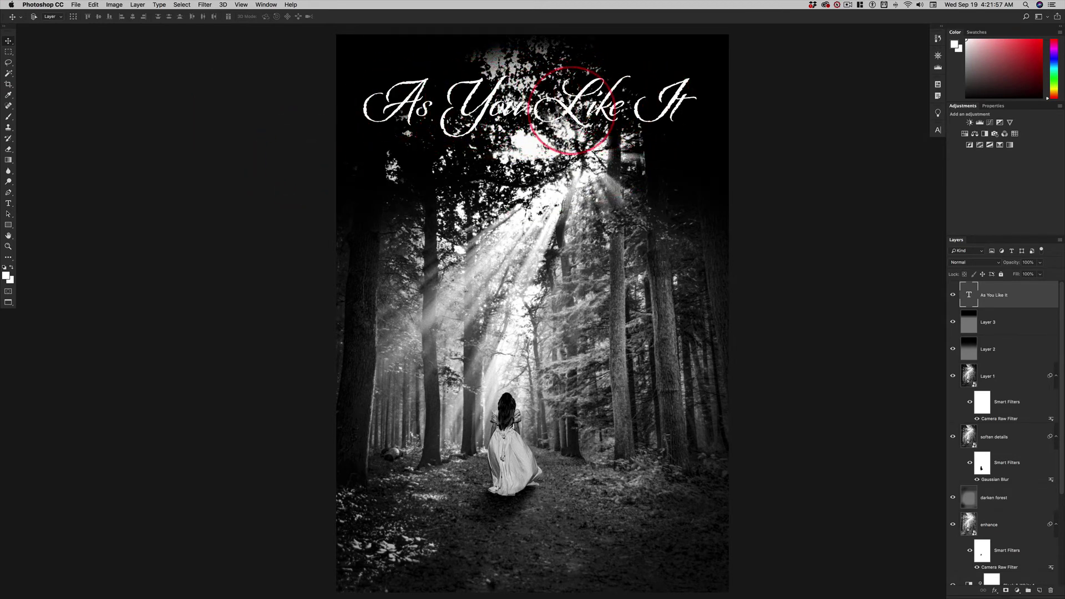
Step: Move the title down about 57 px across the sunburst in the treetops
drag(568, 110, 567, 141)
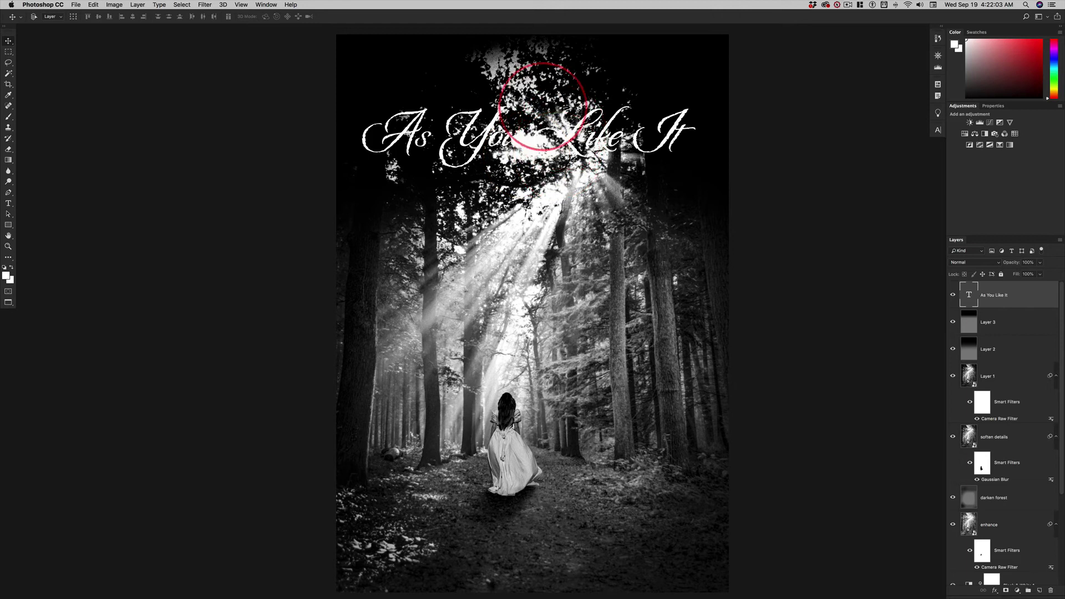